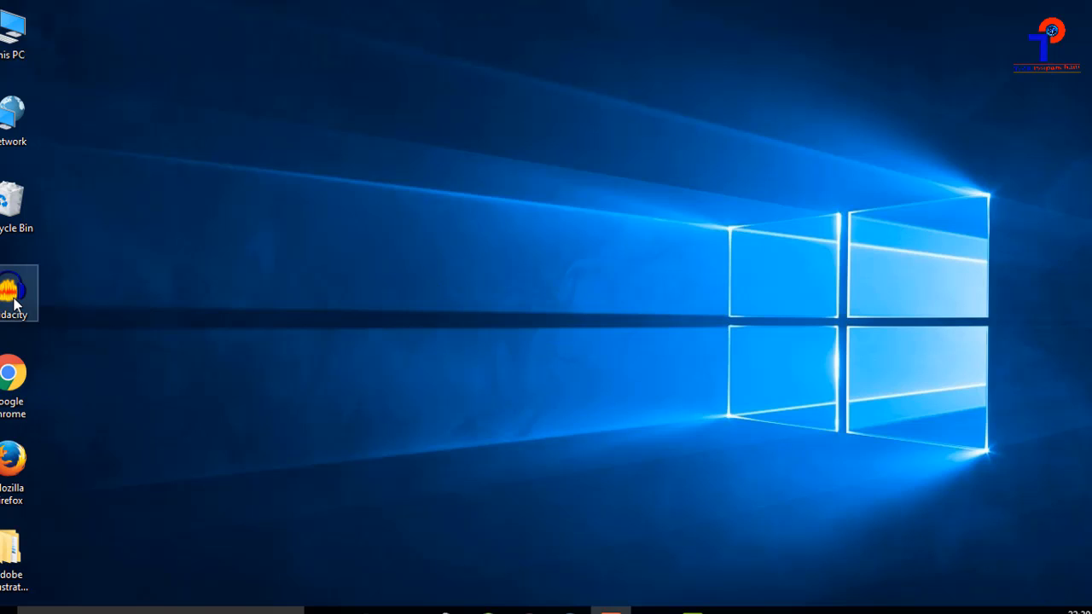
- Open Audacity and record a stereo audio clip about 9.4 seconds long
double_click(14, 299)
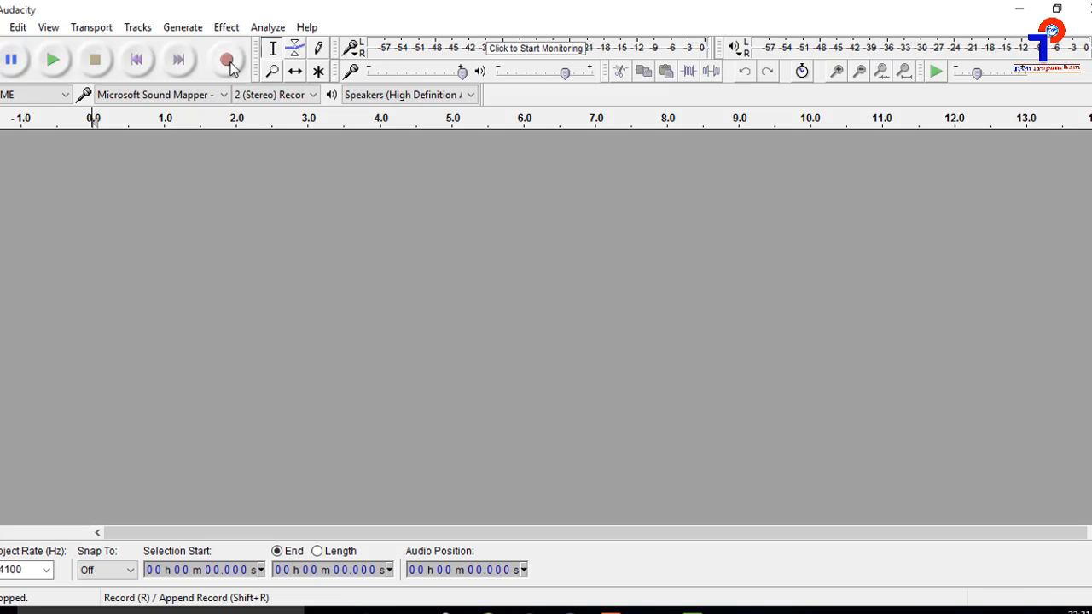
click(229, 61)
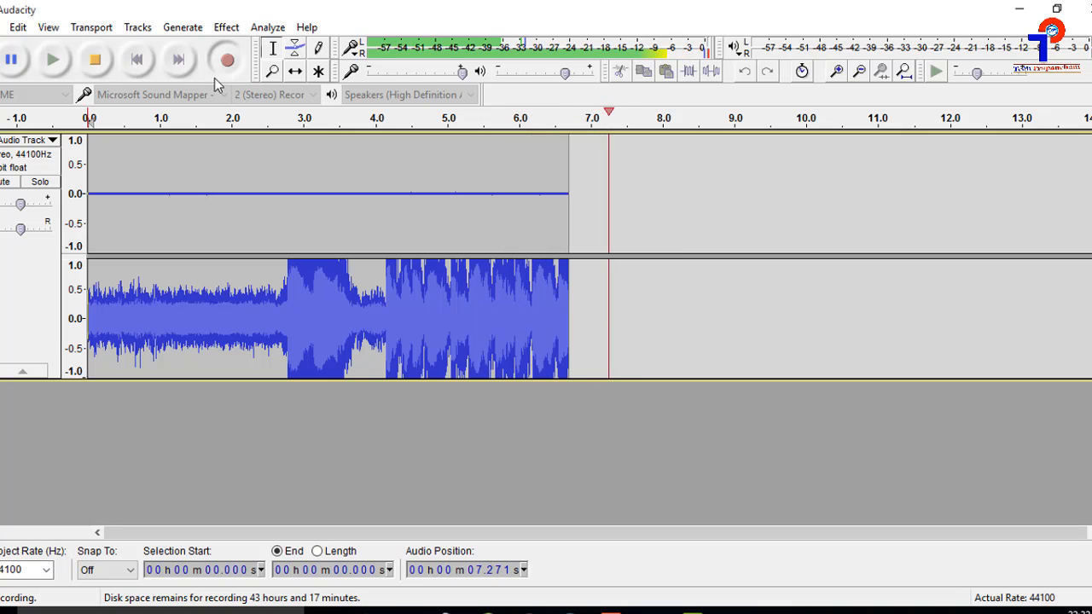
click(95, 65)
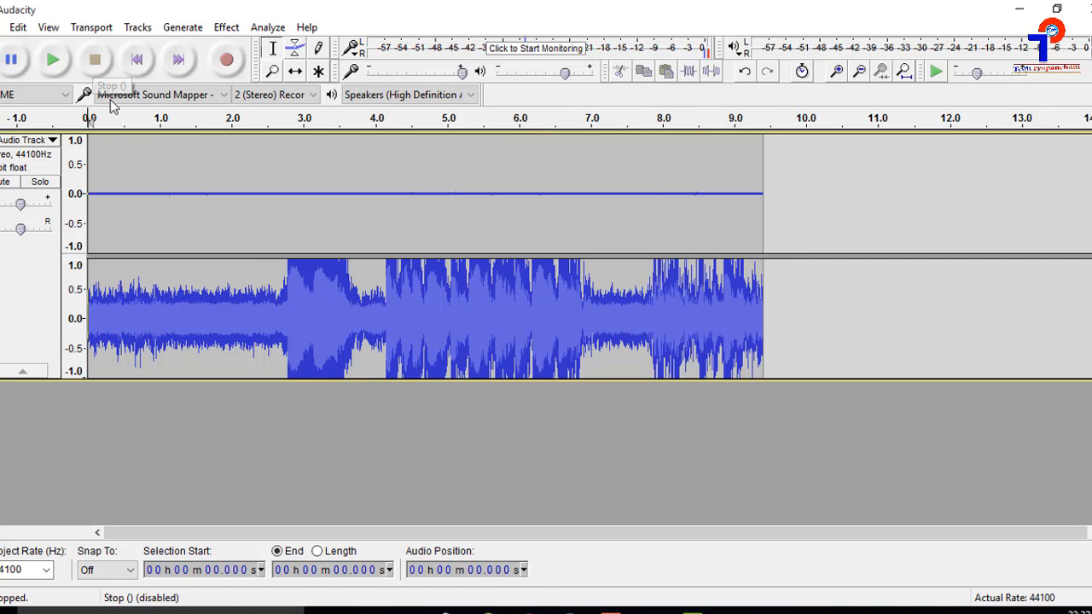
- Play back the new recording from the start to hear its background noise
click(58, 61)
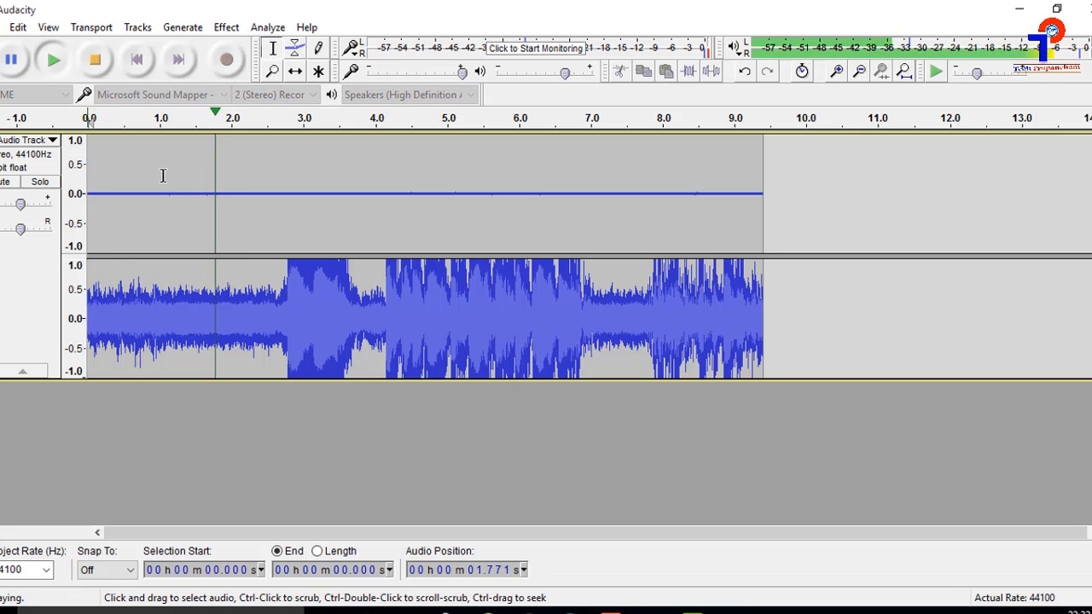
click(73, 63)
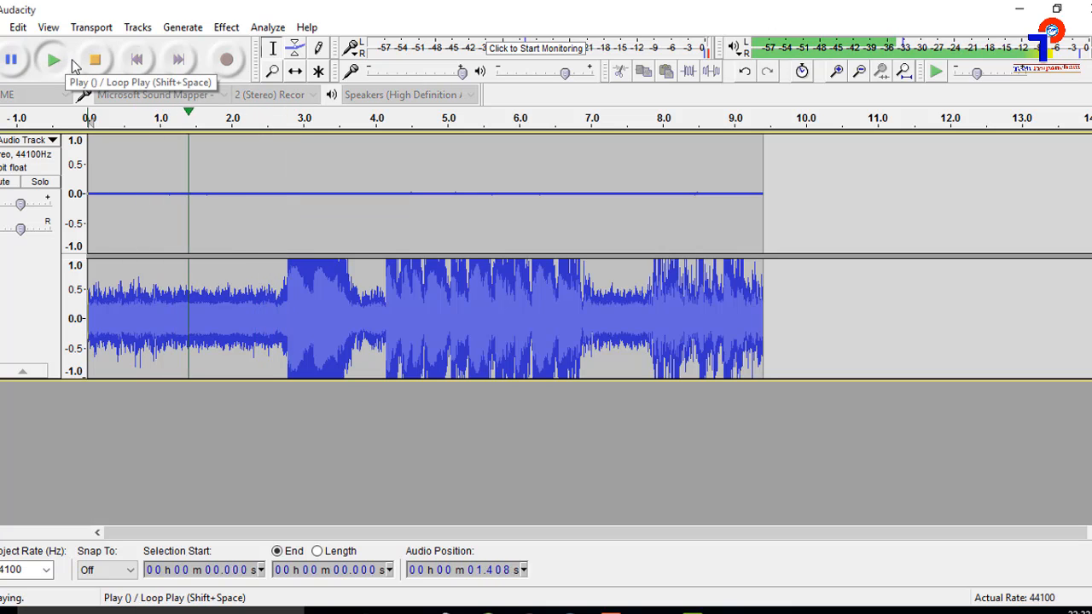
click(95, 60)
click(53, 60)
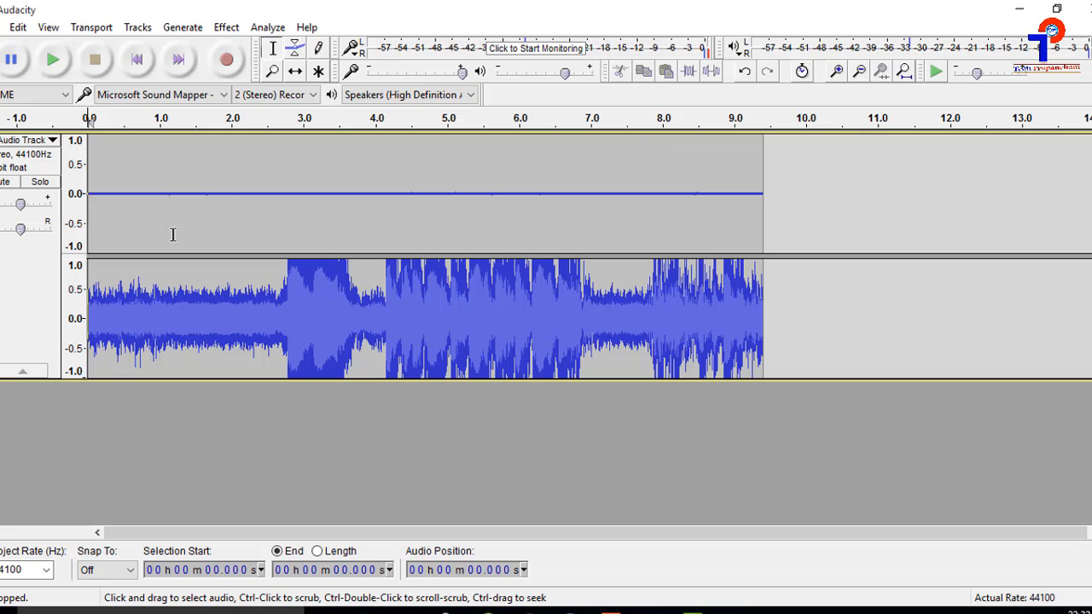
- Capture a Noise Reduction profile from the noise-only opening of the track, 0 to about 2.76 seconds
drag(280, 253, 239, 258)
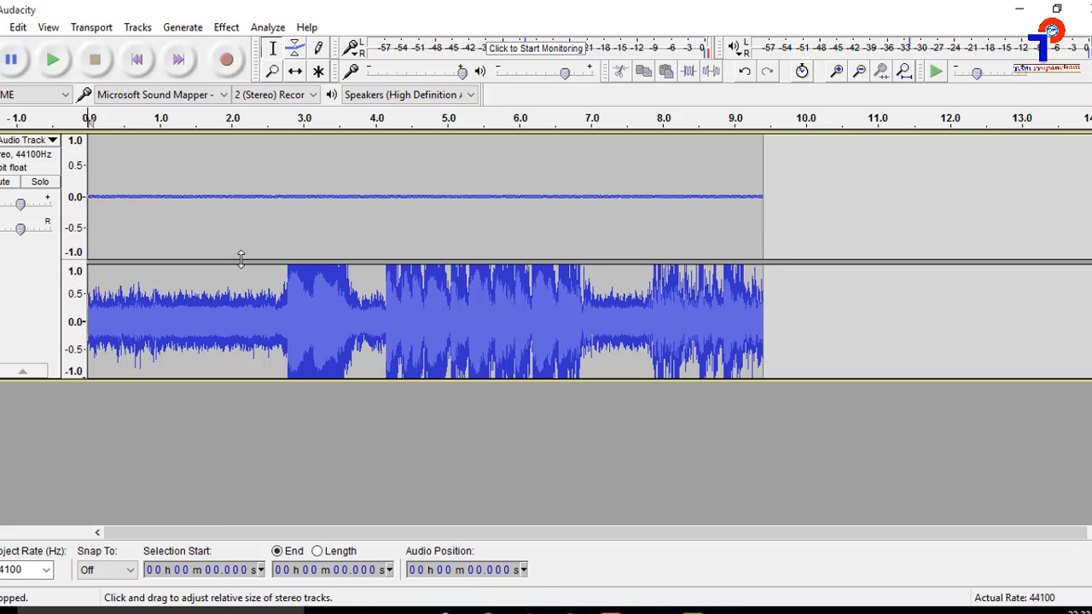
drag(285, 231, 74, 213)
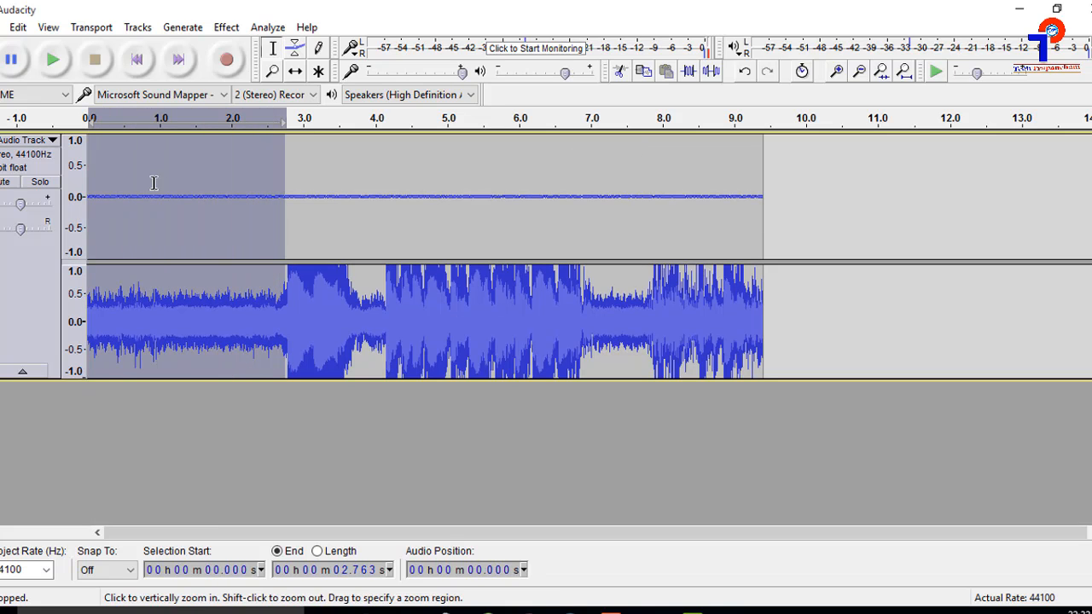
click(234, 31)
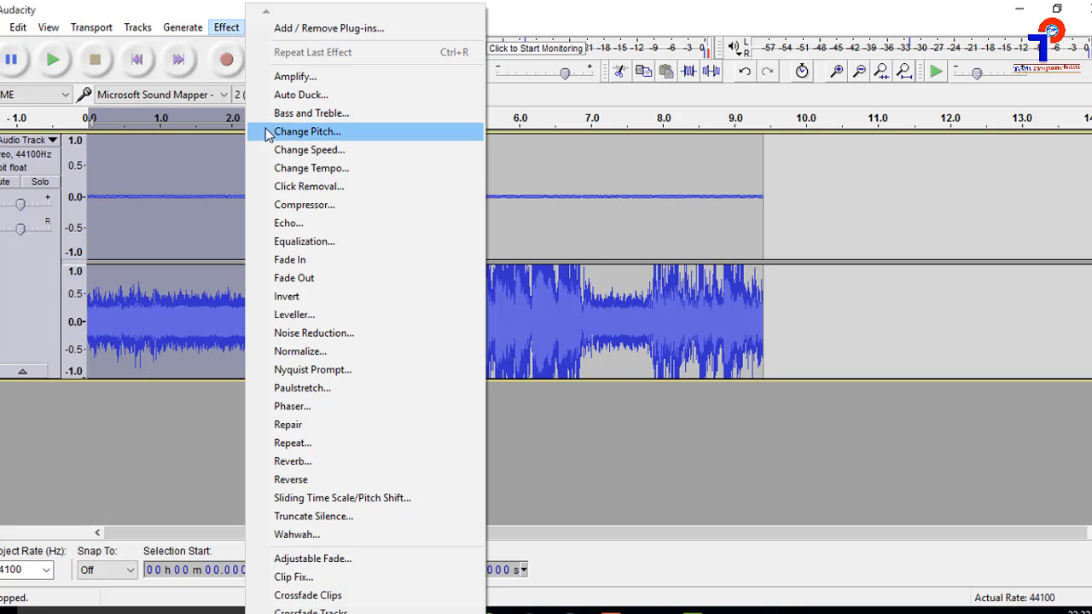
click(372, 334)
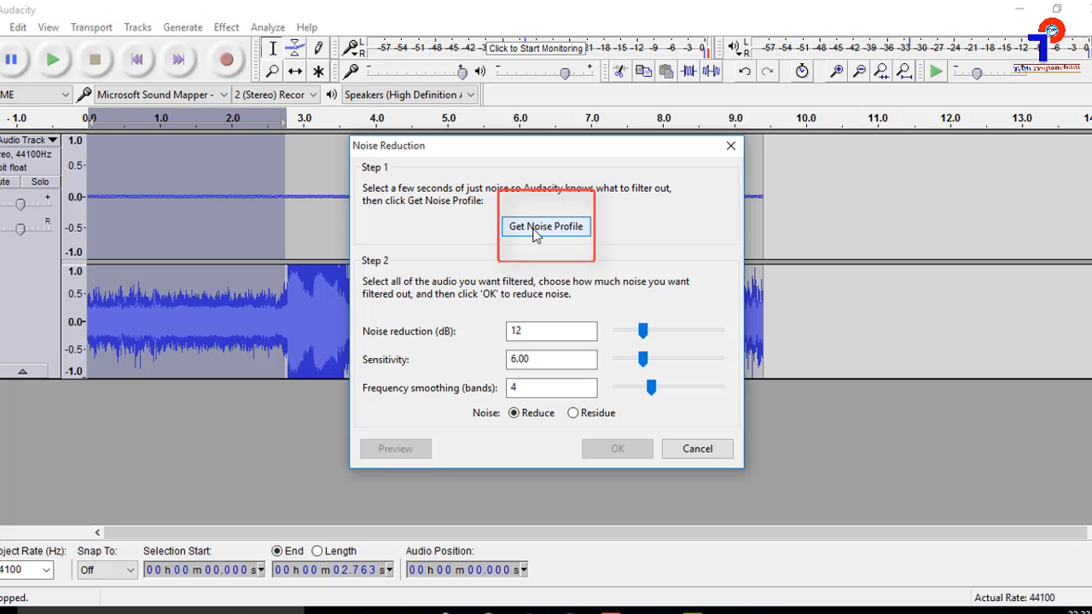
click(536, 233)
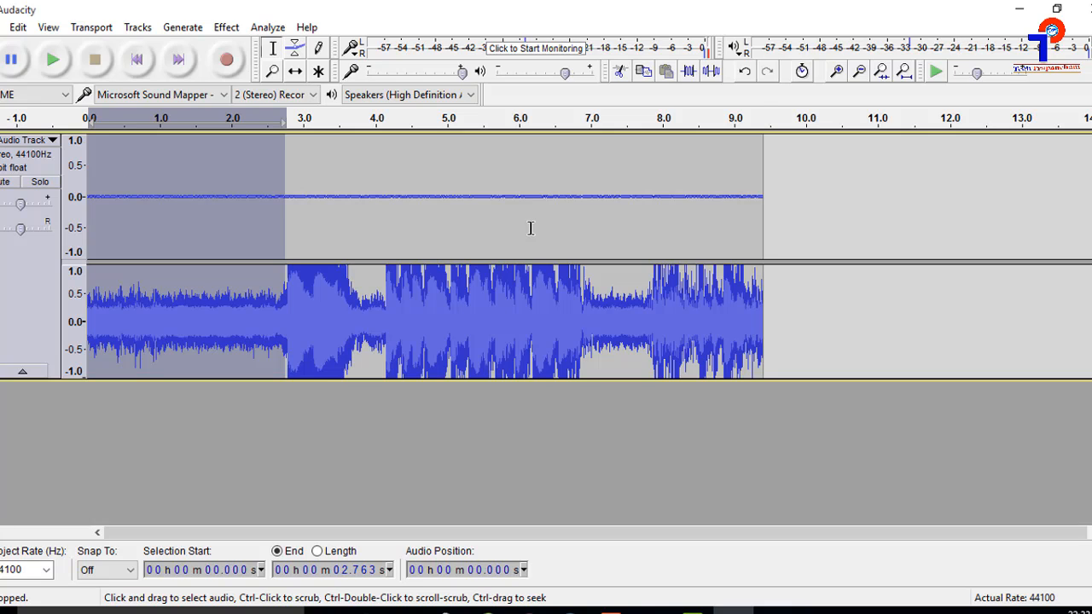
- Apply Noise Reduction to the whole track at 12 dB, sensitivity 6.00 and 4 smoothing bands, and play back the result
double_click(530, 228)
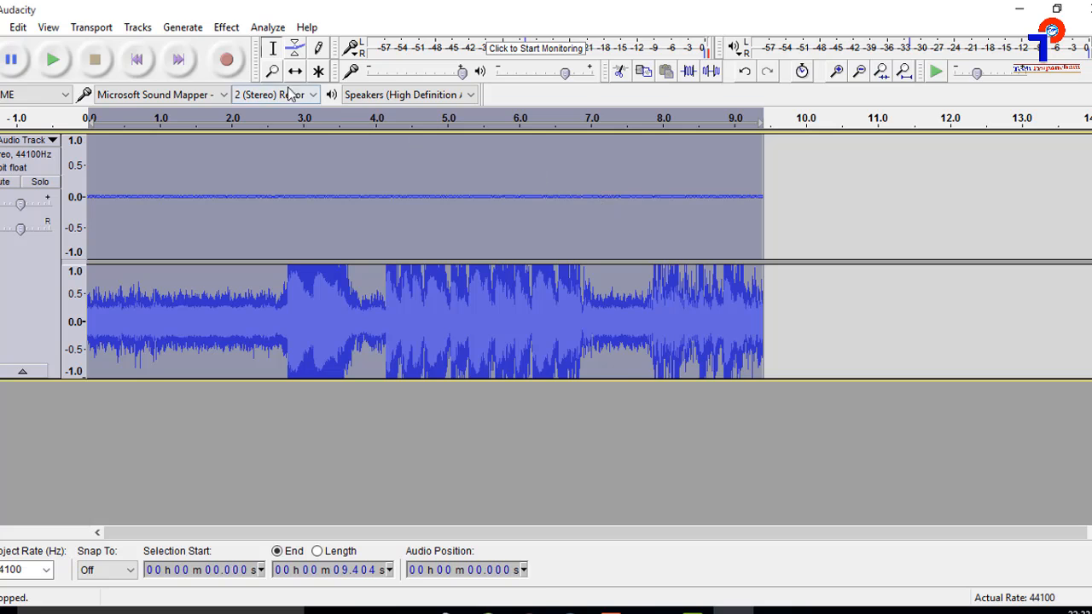
click(226, 28)
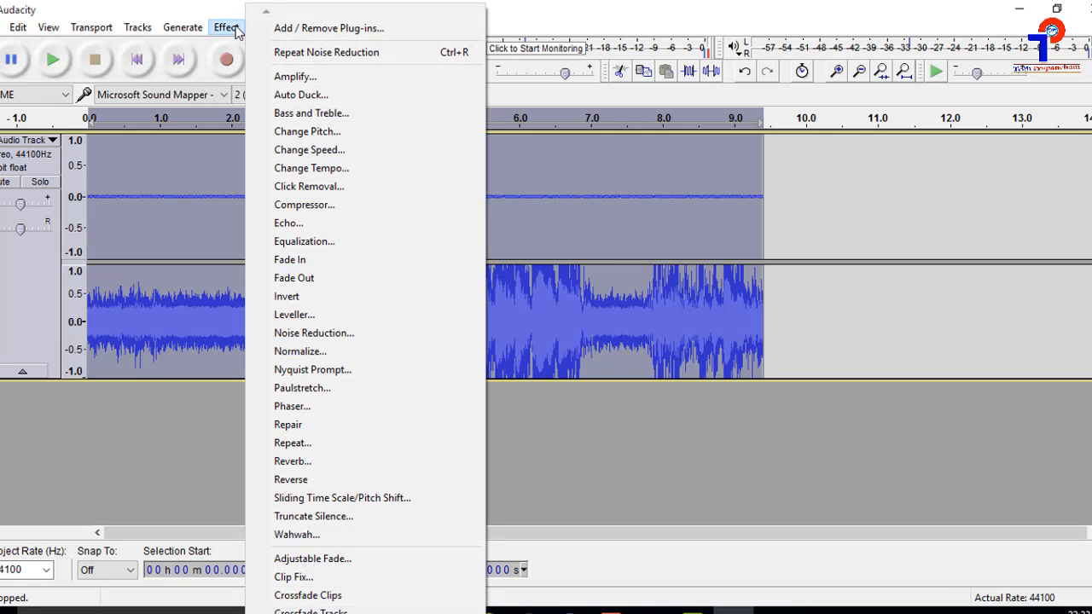
click(346, 339)
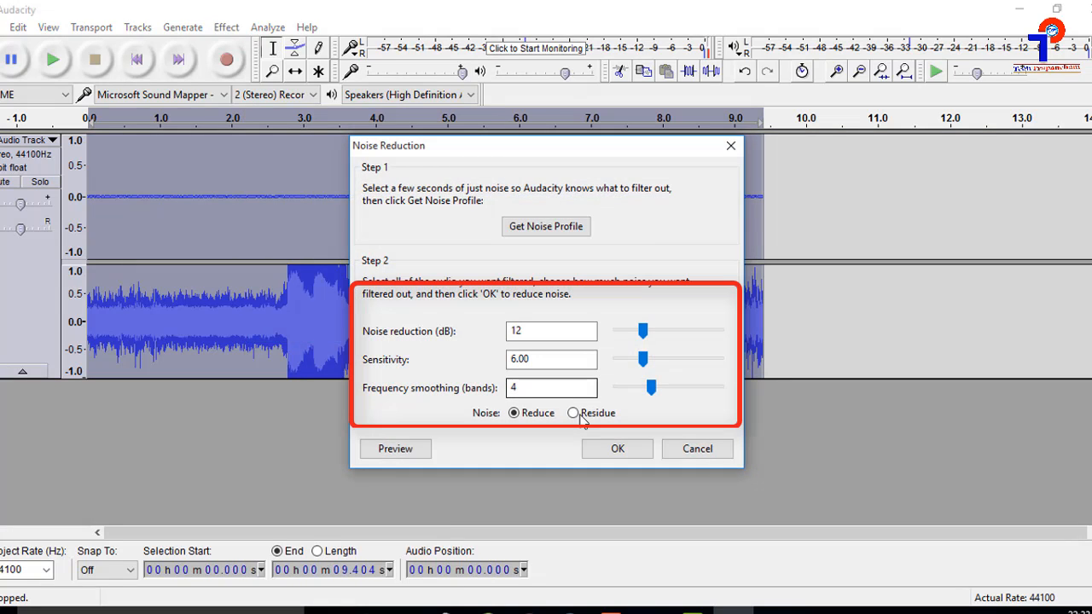
click(615, 451)
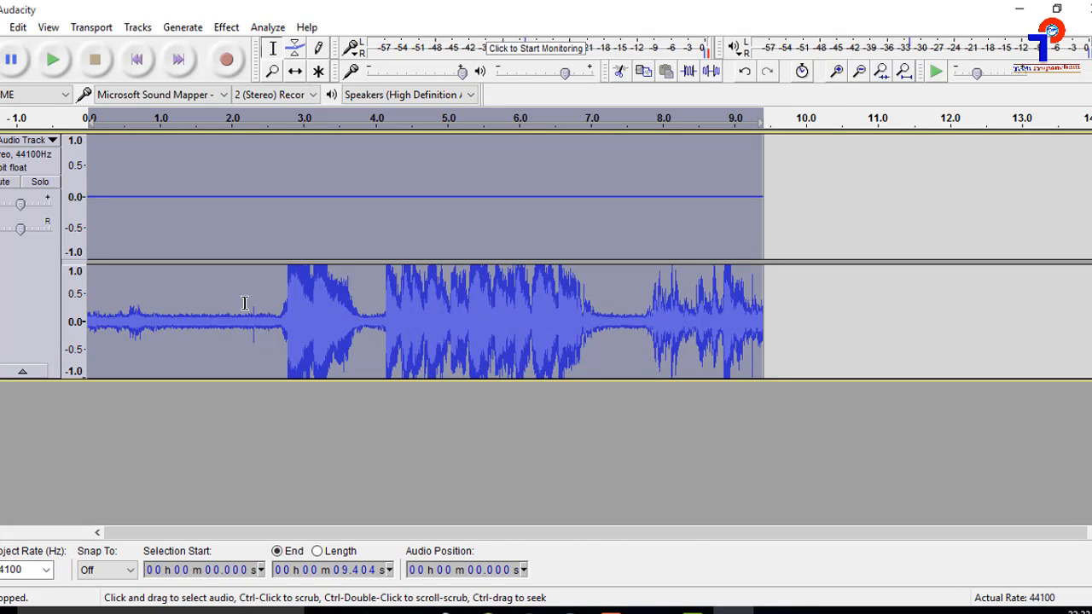
click(53, 65)
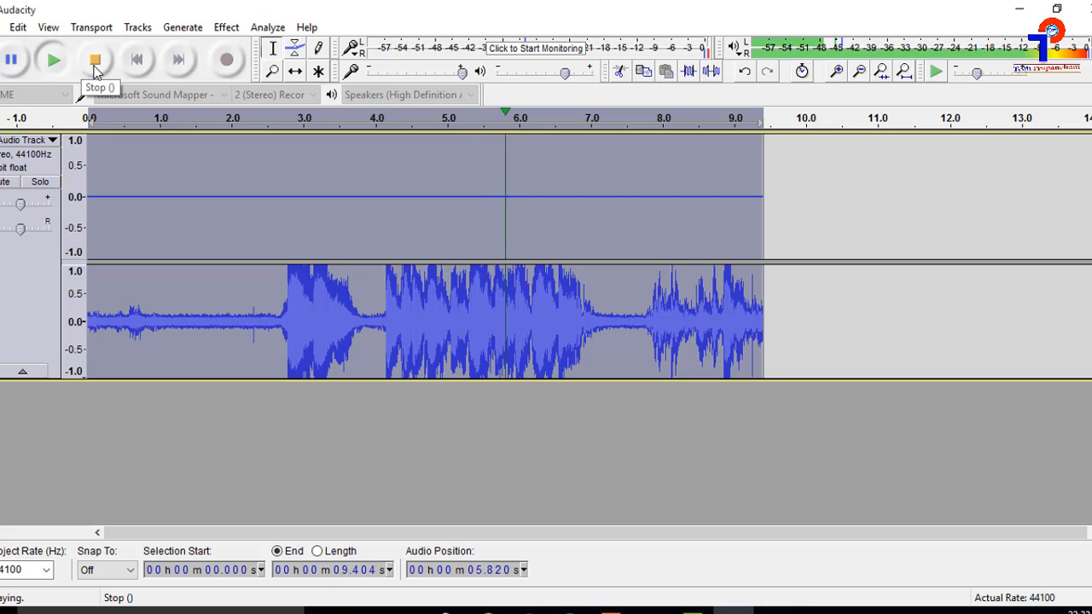
click(93, 66)
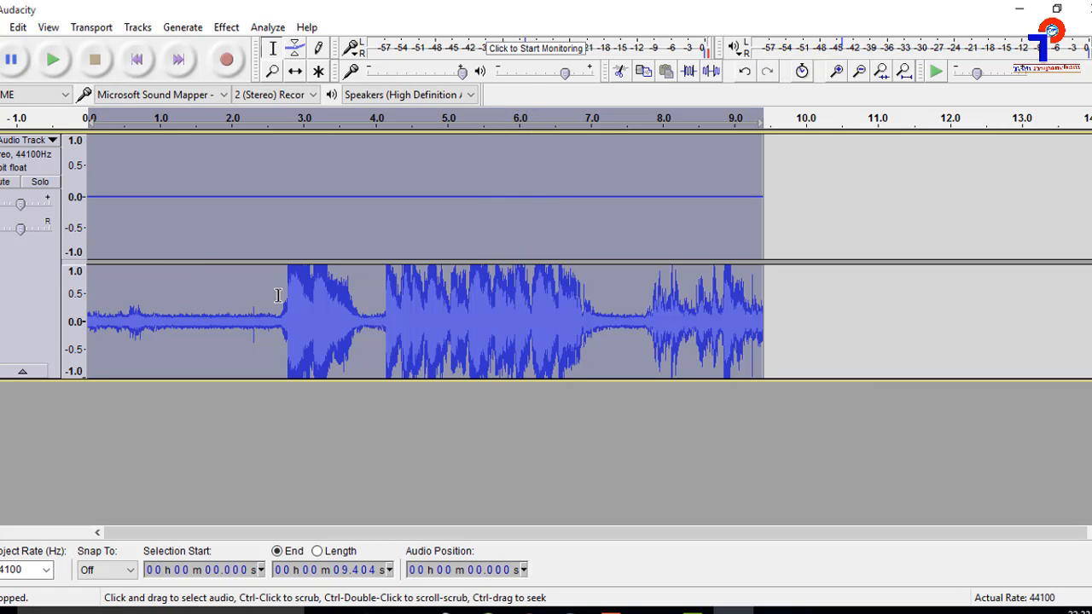
- Capture a fresh noise profile from the filtered track's opening, 0 to about 2.69 seconds
drag(280, 296, 85, 299)
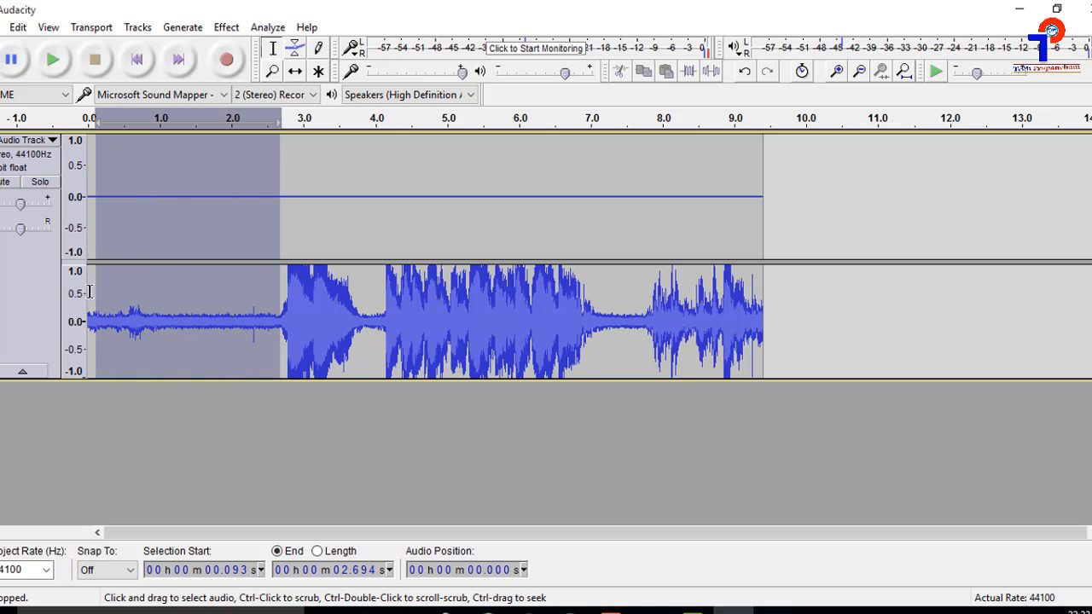
click(226, 27)
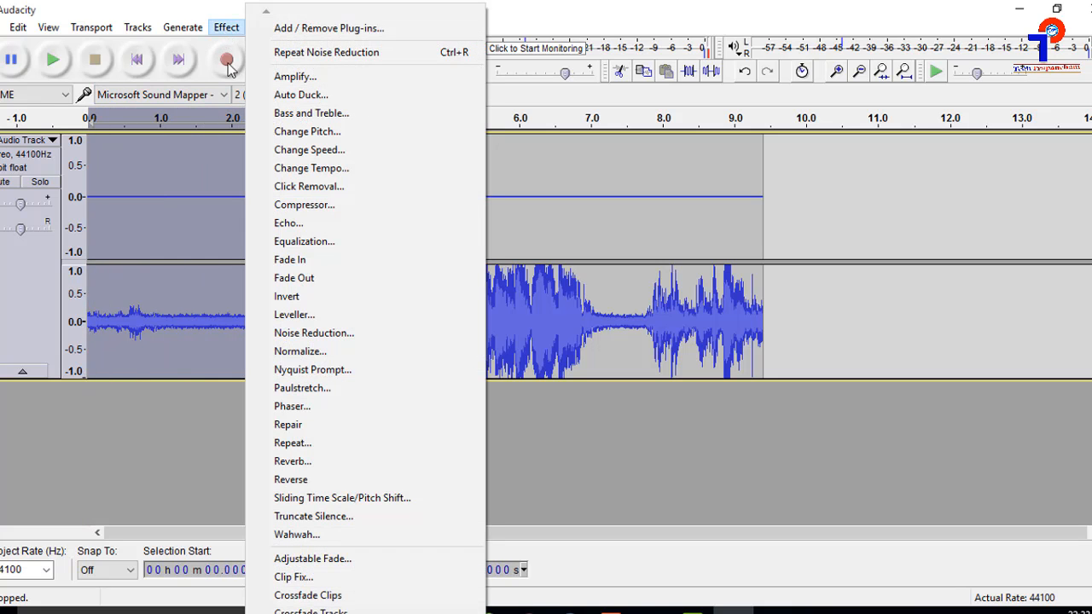
click(314, 334)
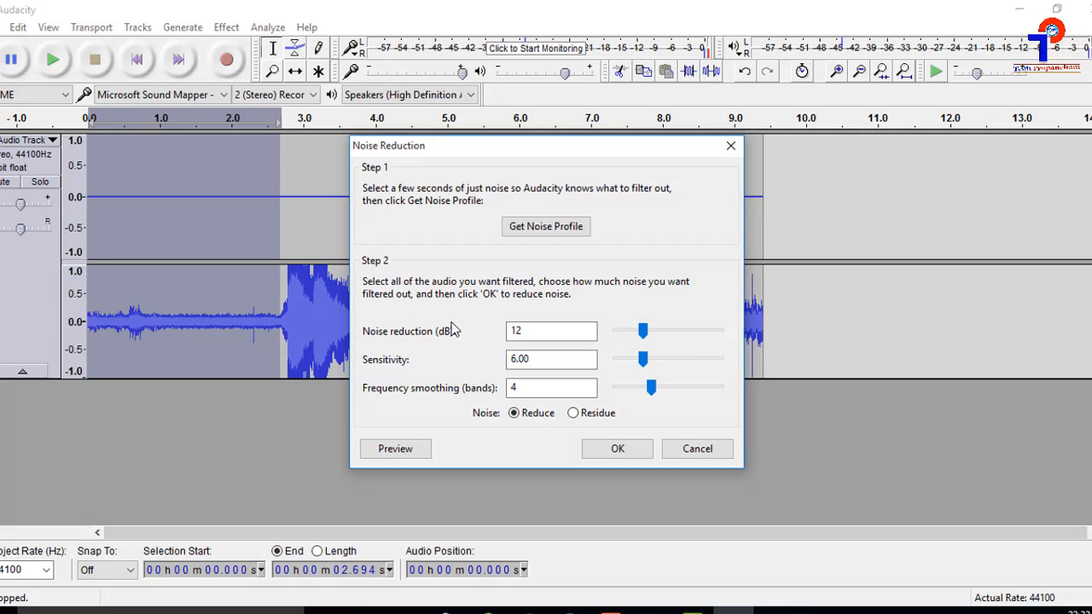
click(559, 229)
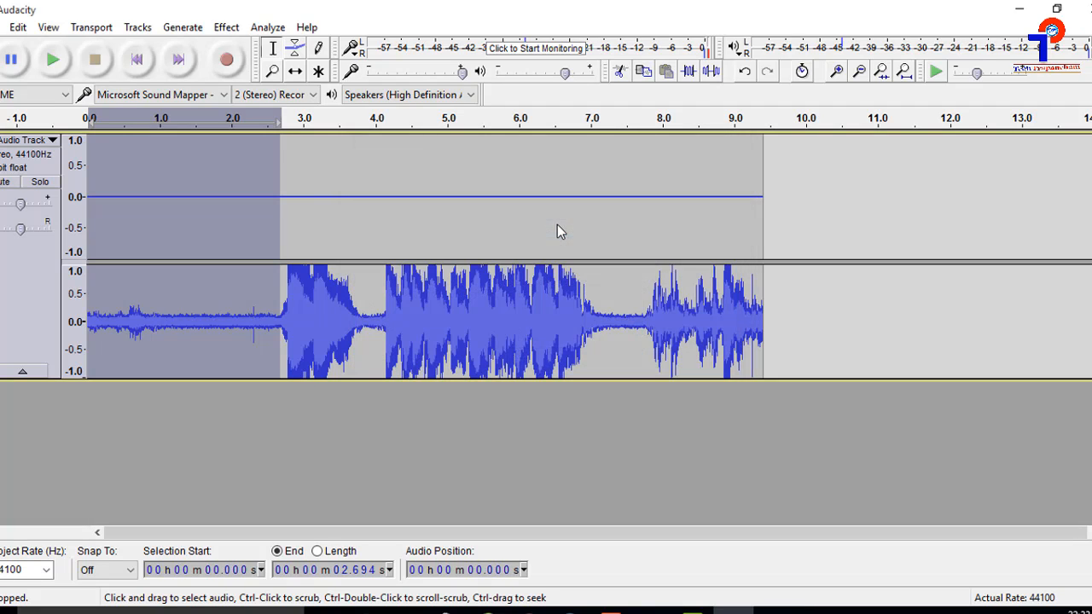
- Apply Noise Reduction to the entire track a second time with 12 dB, sensitivity 6.00 and 4 smoothing bands
key(ctrl+a)
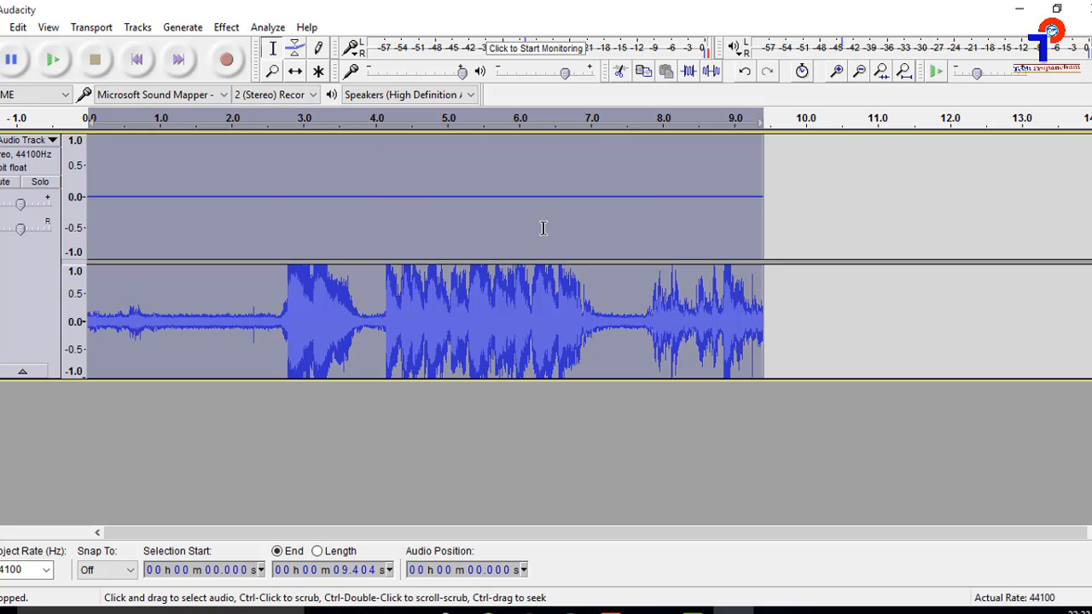
click(226, 28)
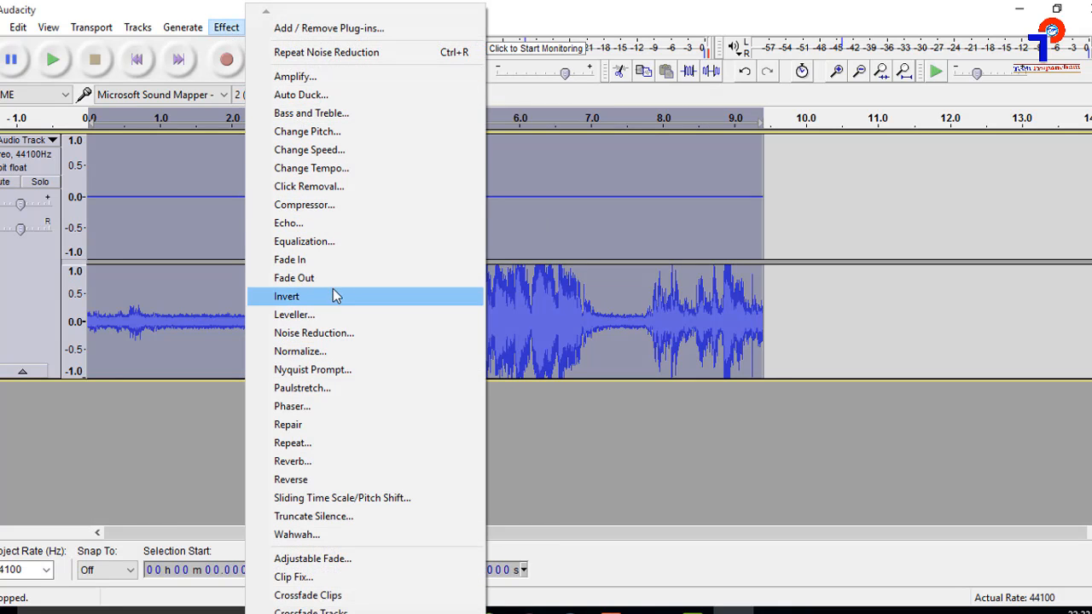
click(338, 334)
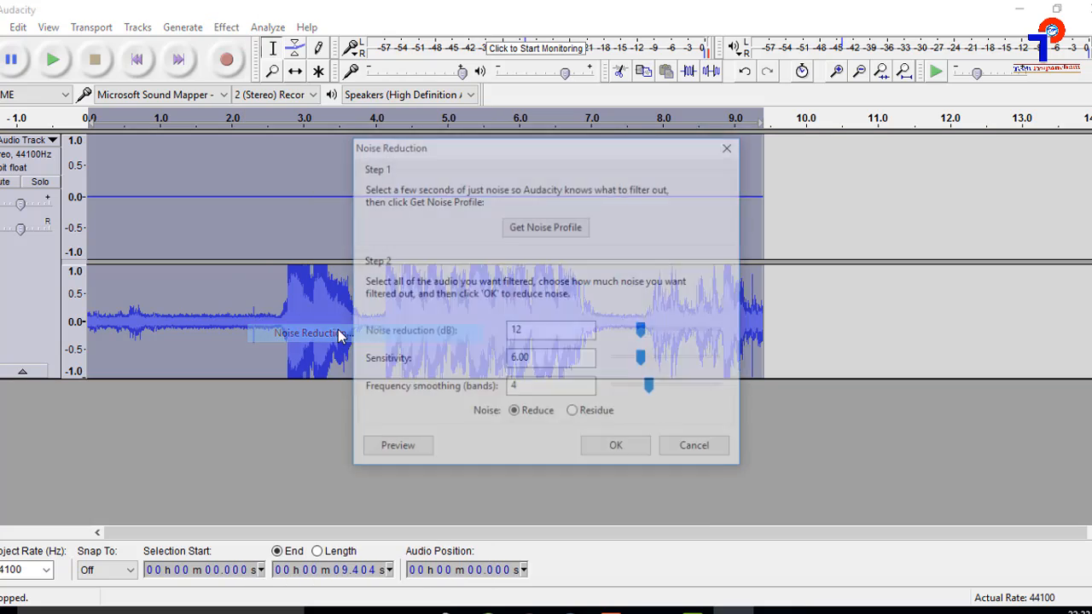
click(606, 451)
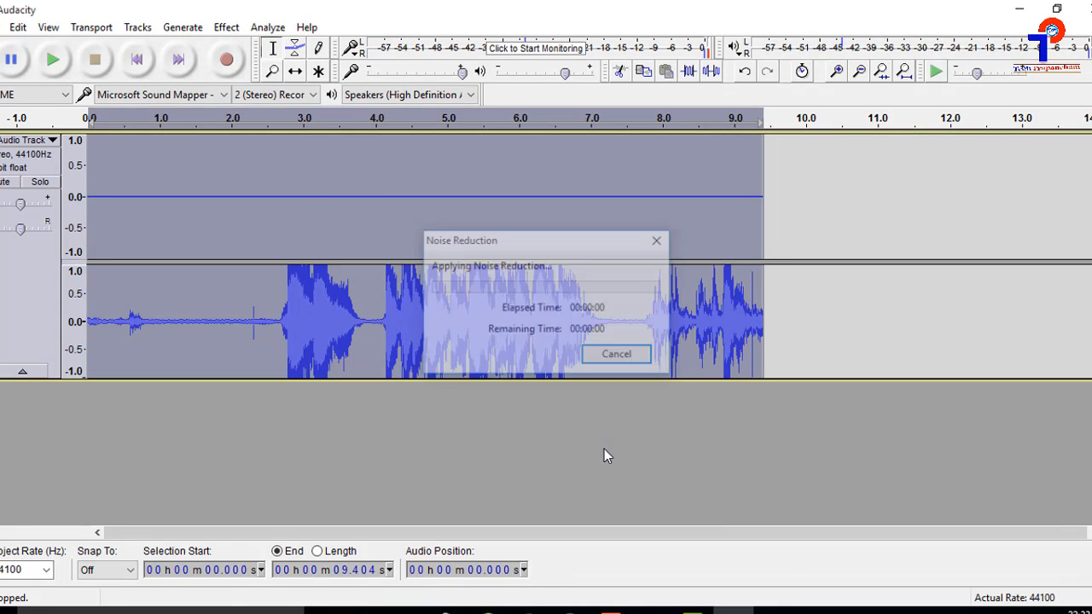
- Capture a third noise profile from the quiet opening of the track, 0 to about 2.68 seconds
click(240, 272)
drag(279, 292, 88, 299)
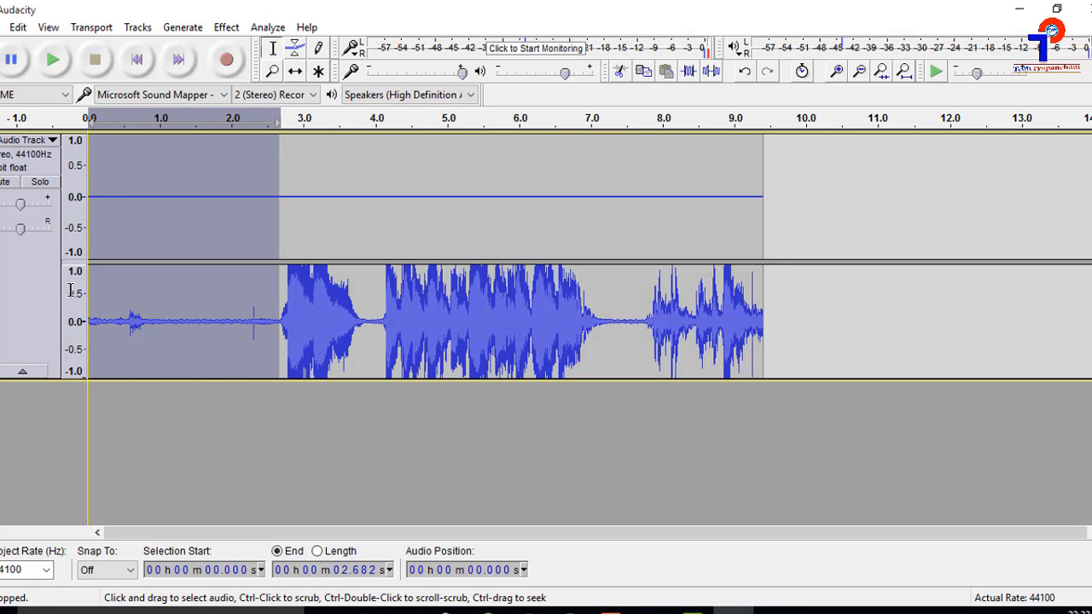
click(227, 27)
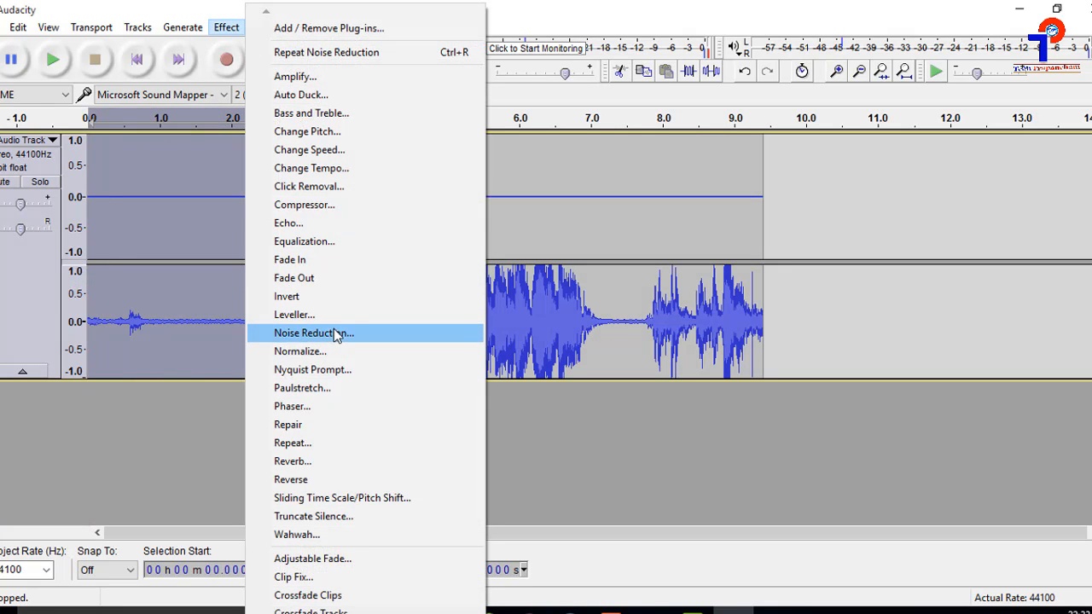
click(339, 333)
click(514, 225)
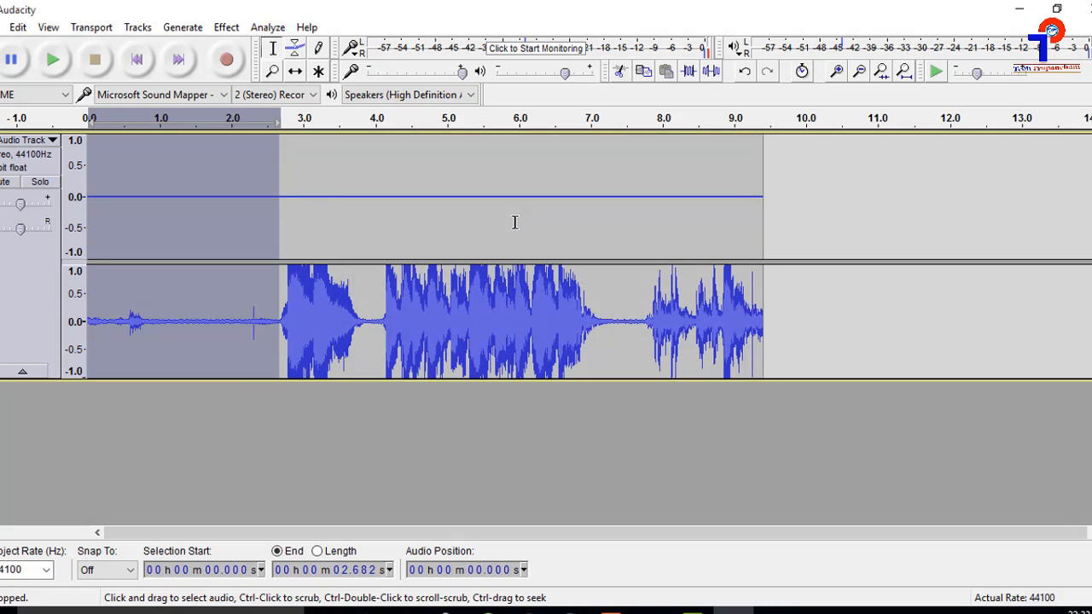
- Apply Noise Reduction to the full track a third time at 12 dB, sensitivity 6.00, 4 bands, and listen to the result
key(ctrl+a)
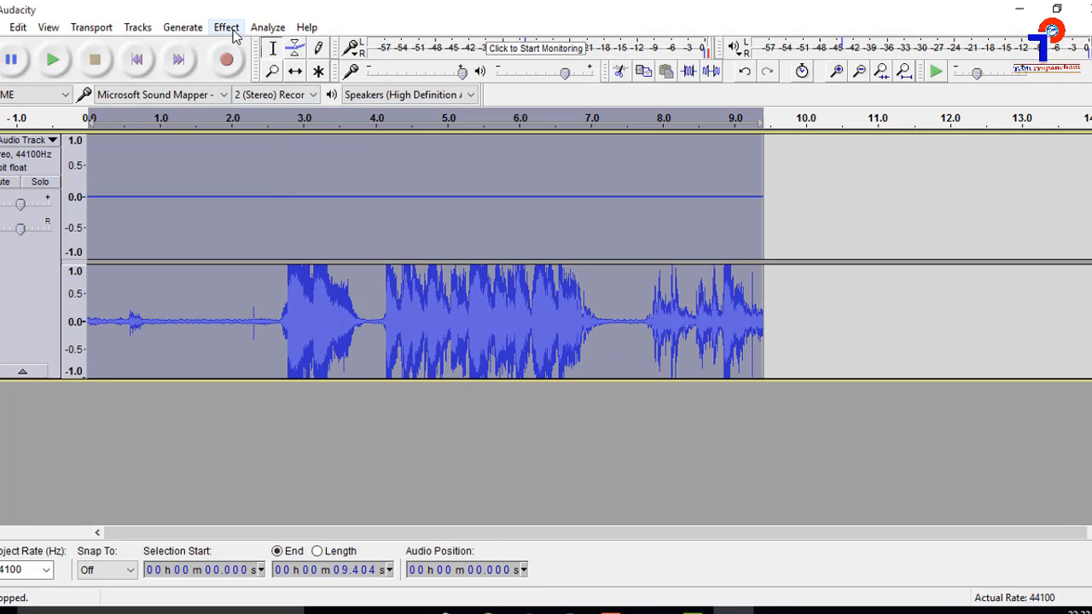
click(227, 27)
click(344, 338)
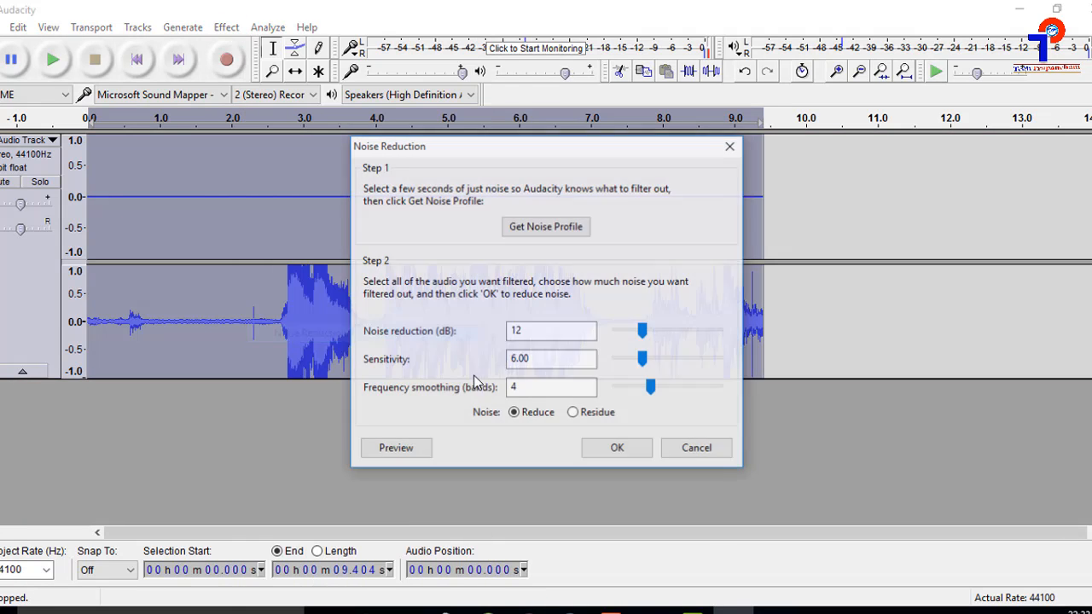
click(606, 452)
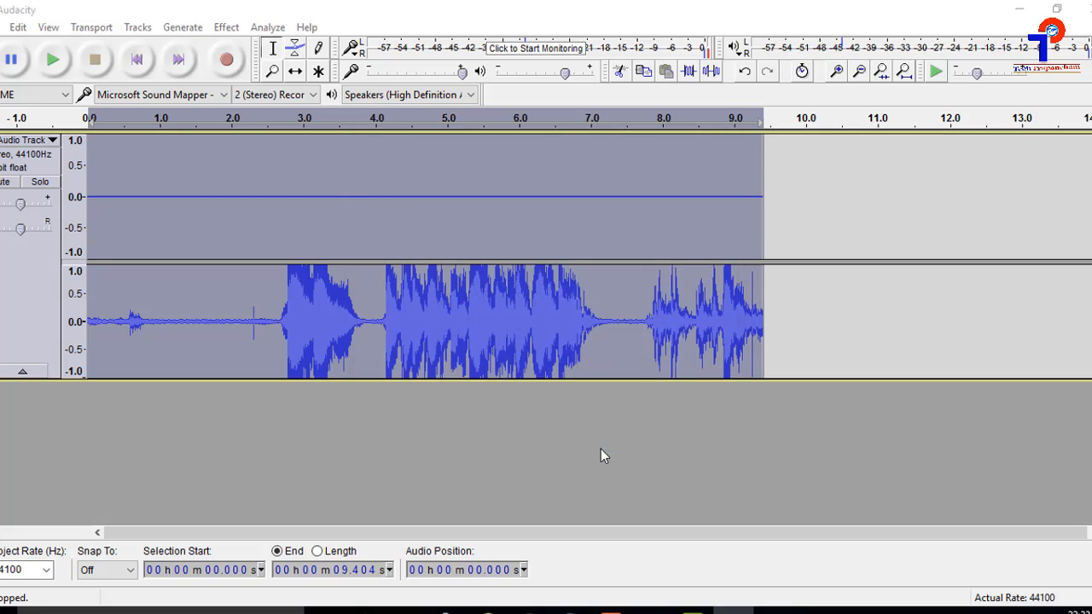
click(52, 61)
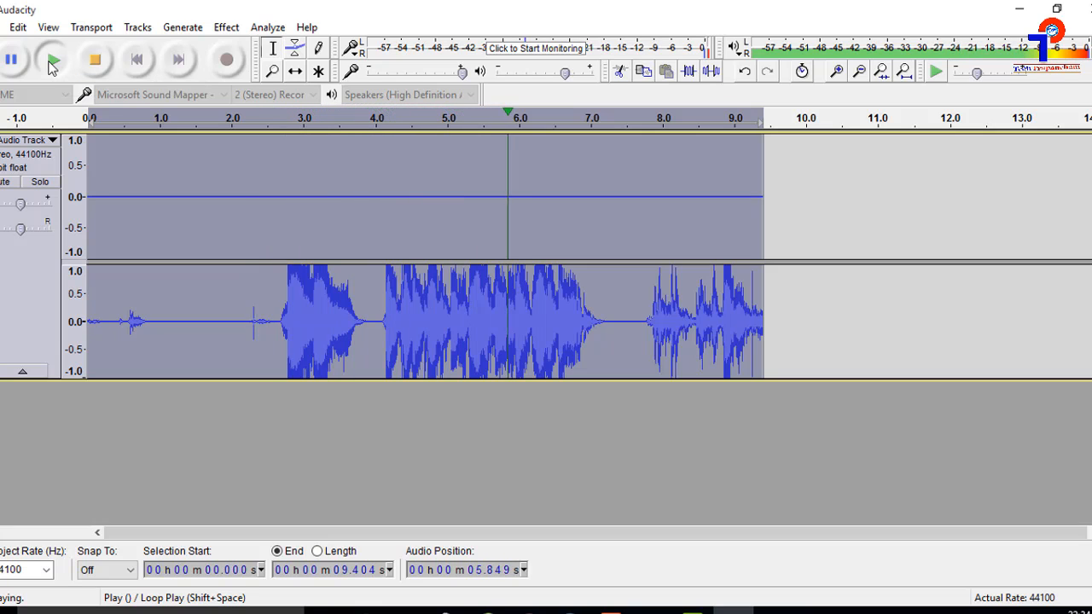
click(95, 59)
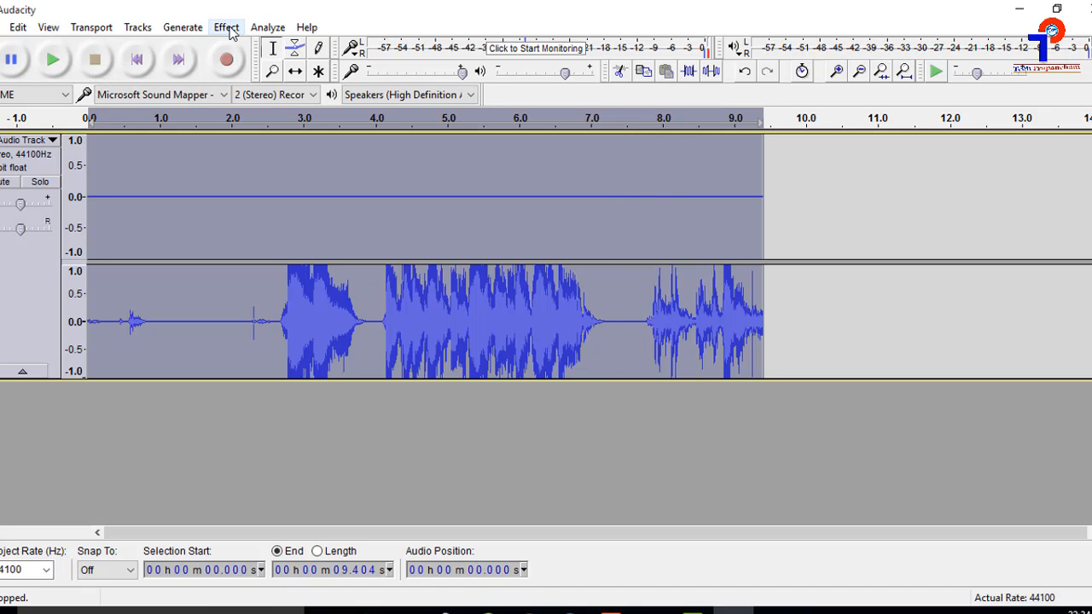
- Delete the end of the recording from about 7.6 seconds onward
drag(638, 178, 763, 209)
key(Delete)
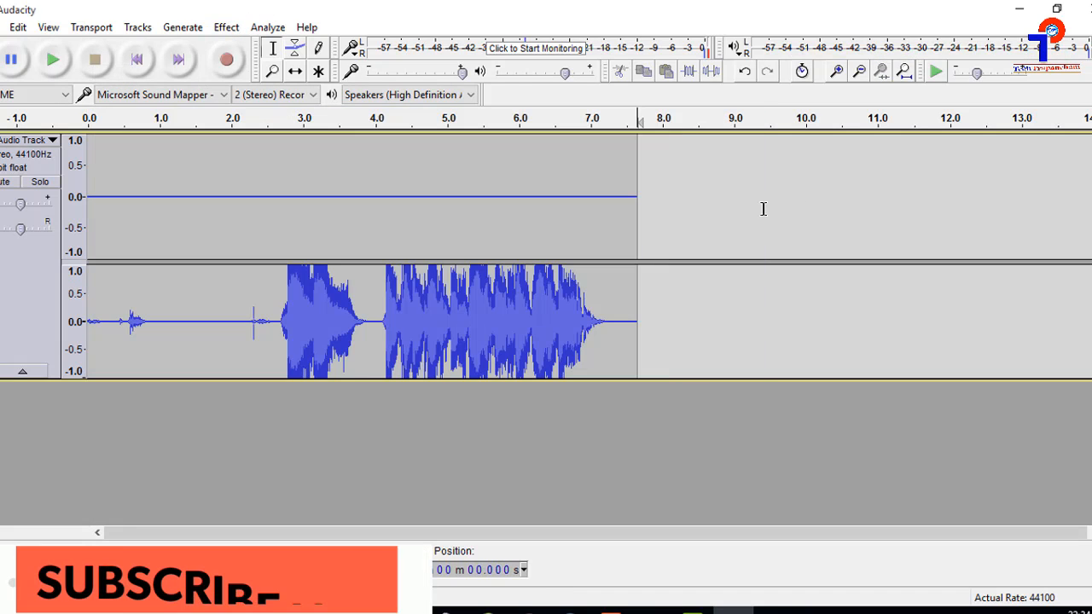
- Apply Equalization with the Bass Boost curve to the entire track
key(ctrl+a)
click(226, 28)
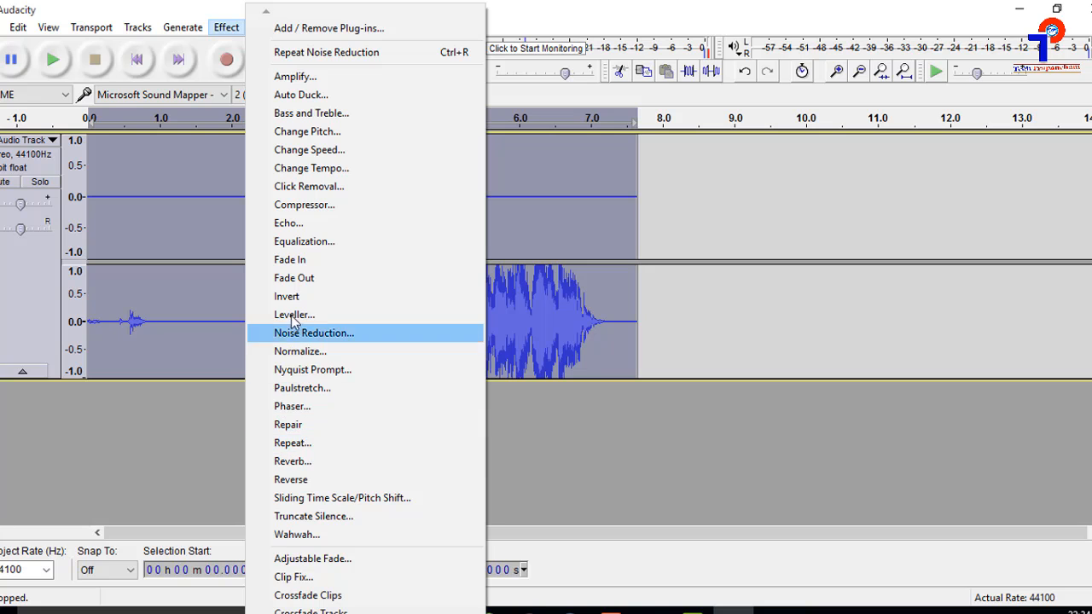
click(332, 243)
click(348, 491)
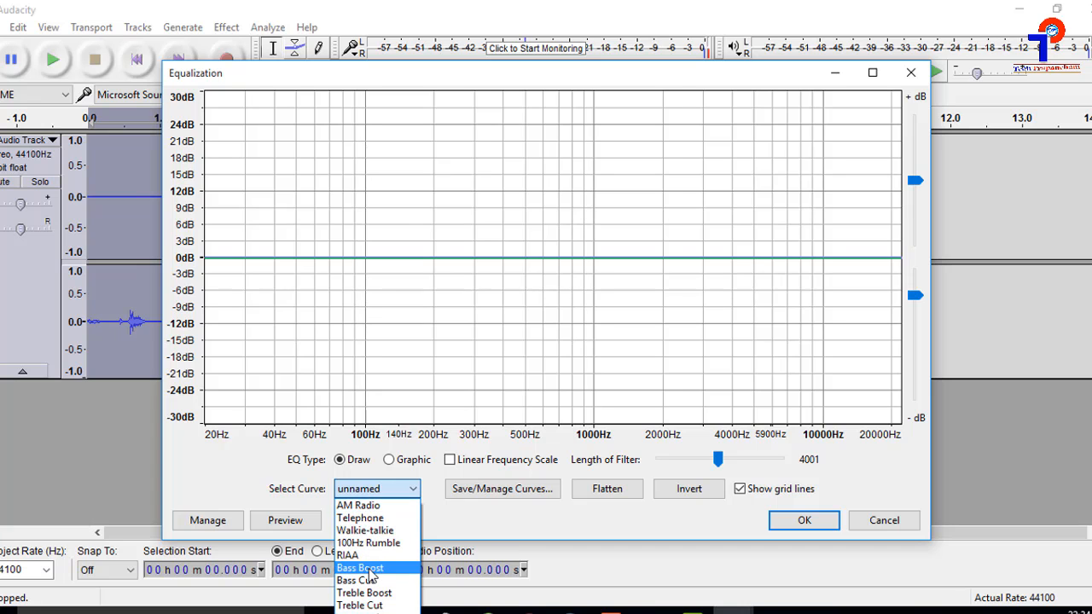
click(369, 568)
click(802, 522)
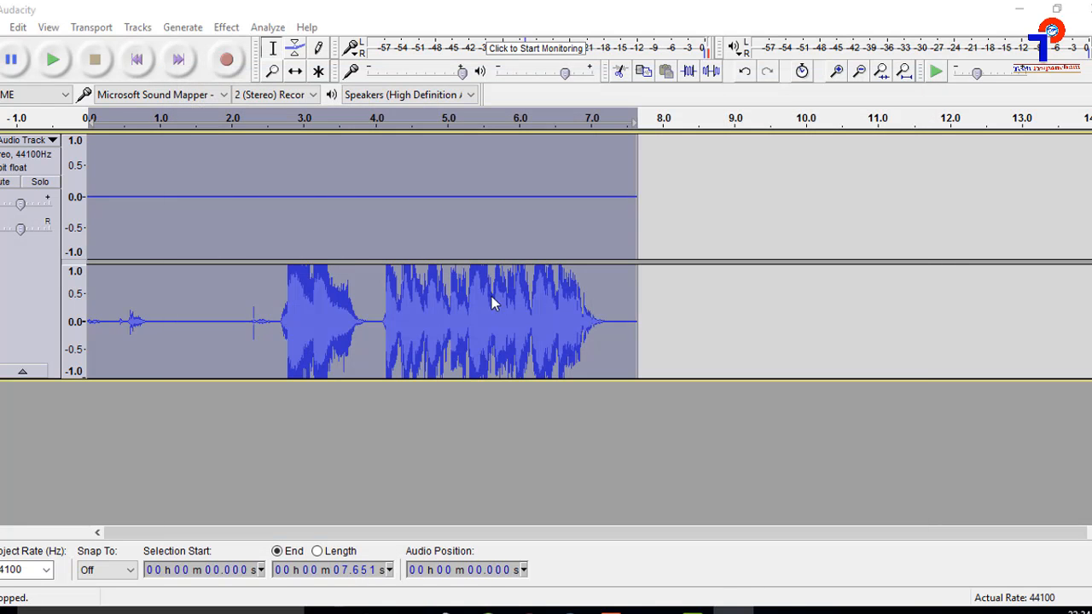
- Apply Equalization with the Treble Boost curve to the entire track
click(226, 27)
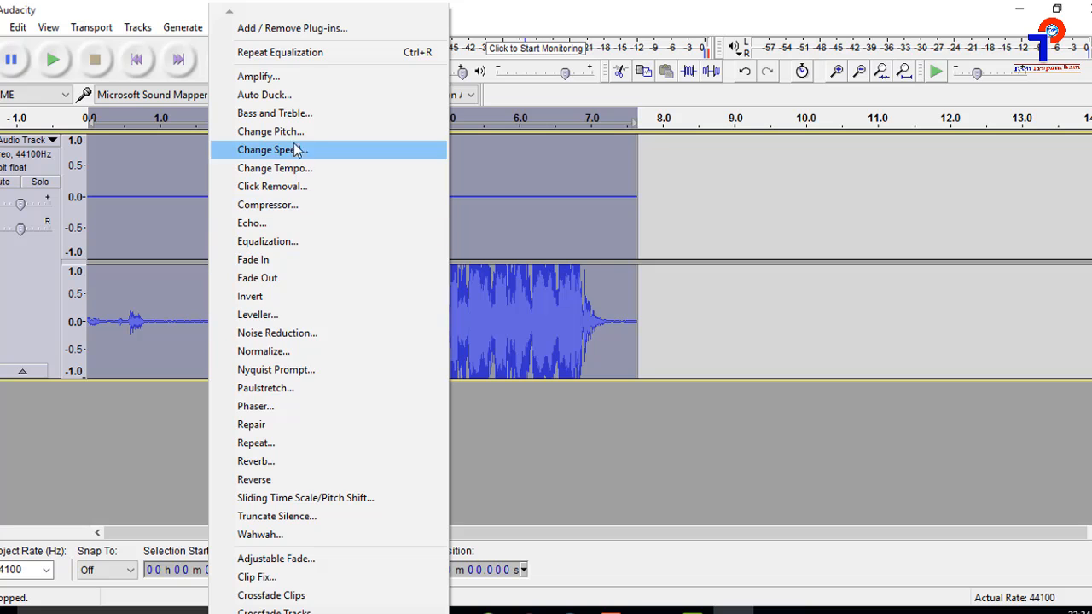
click(282, 243)
click(376, 489)
click(369, 593)
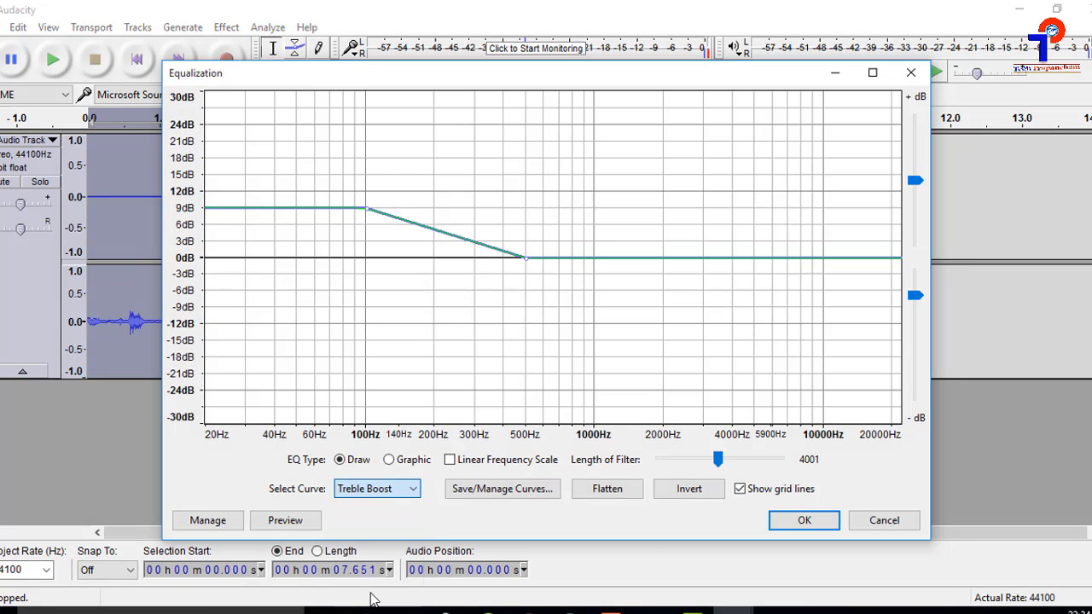
click(802, 521)
- Normalize the entire selected track using the Normalize effect's current settings
click(226, 26)
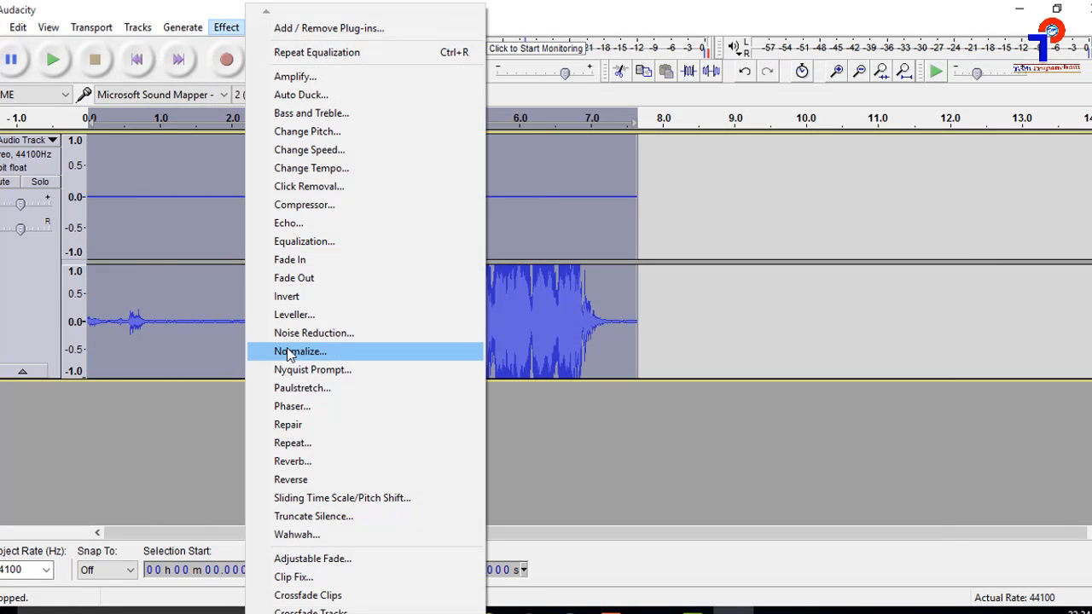
click(290, 351)
click(587, 354)
- Start a Limiter effect on the entire track with the type set to Hard Limit
click(226, 26)
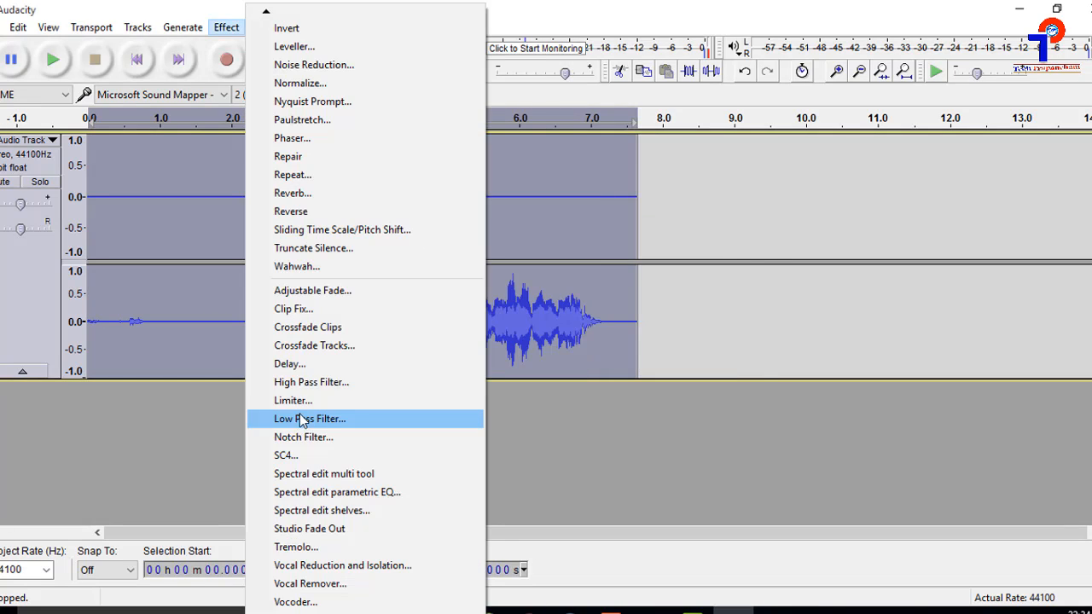
click(273, 392)
click(541, 219)
click(512, 241)
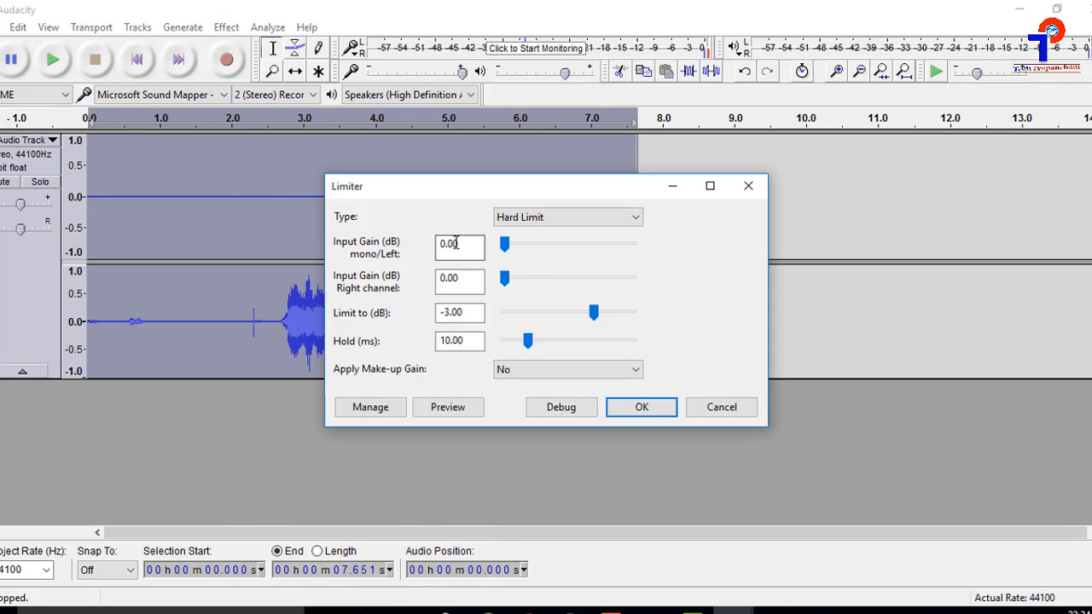